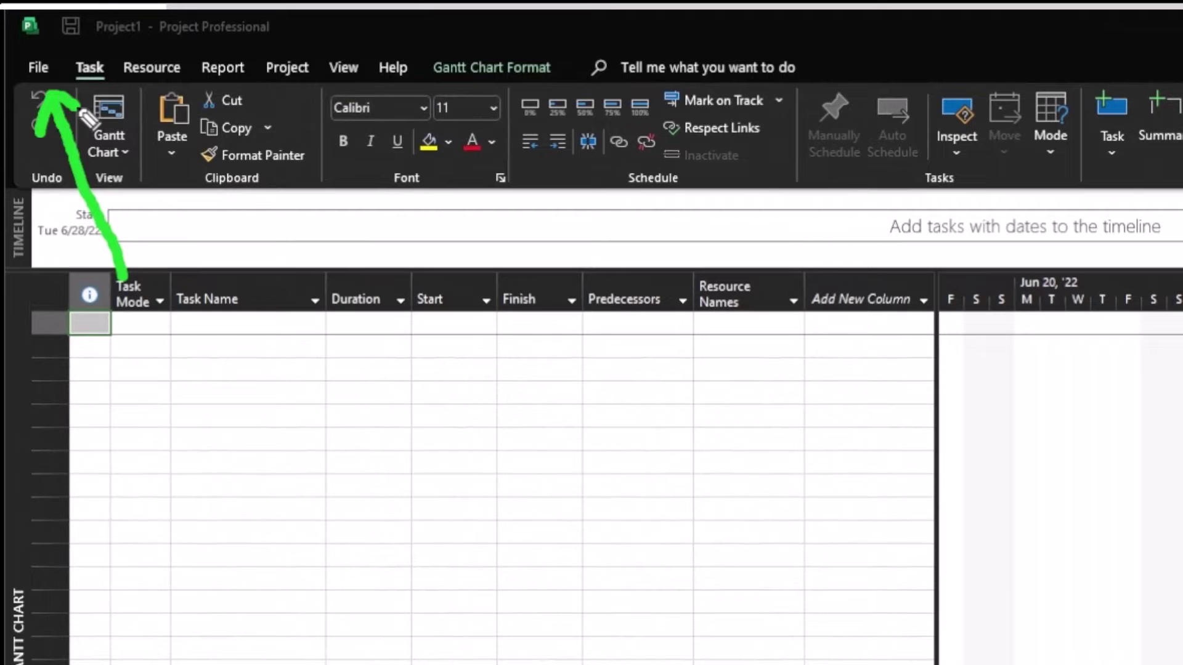
Browse to the Downloads\Project folder in Project's Open dialog
click(37, 67)
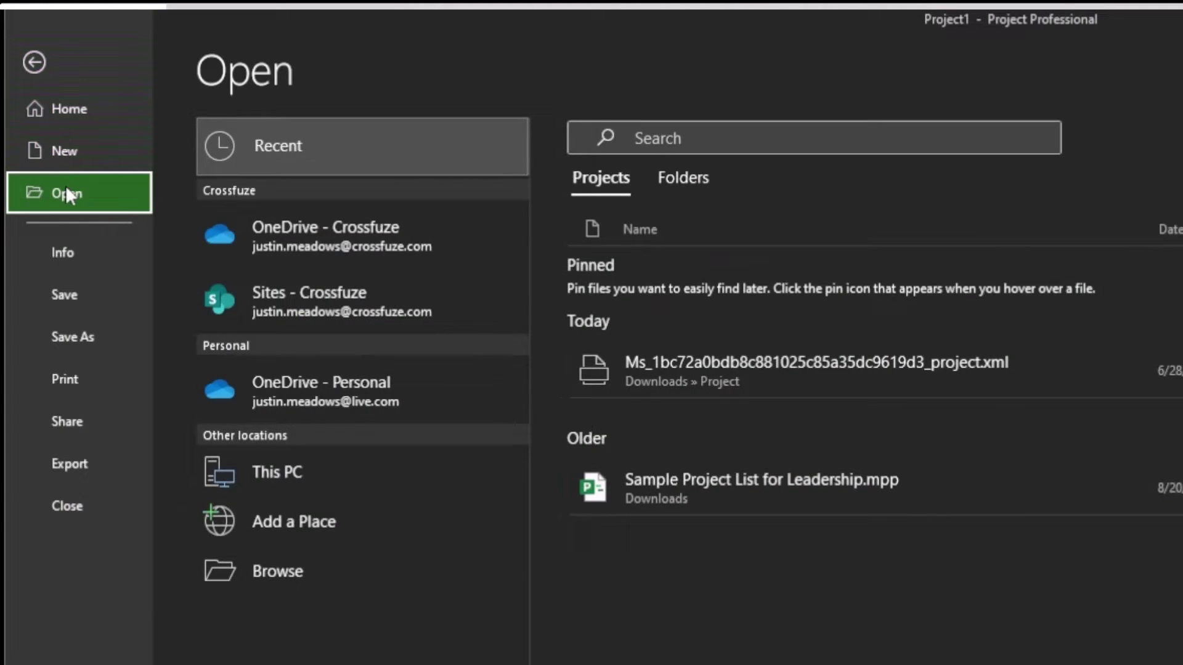
click(319, 575)
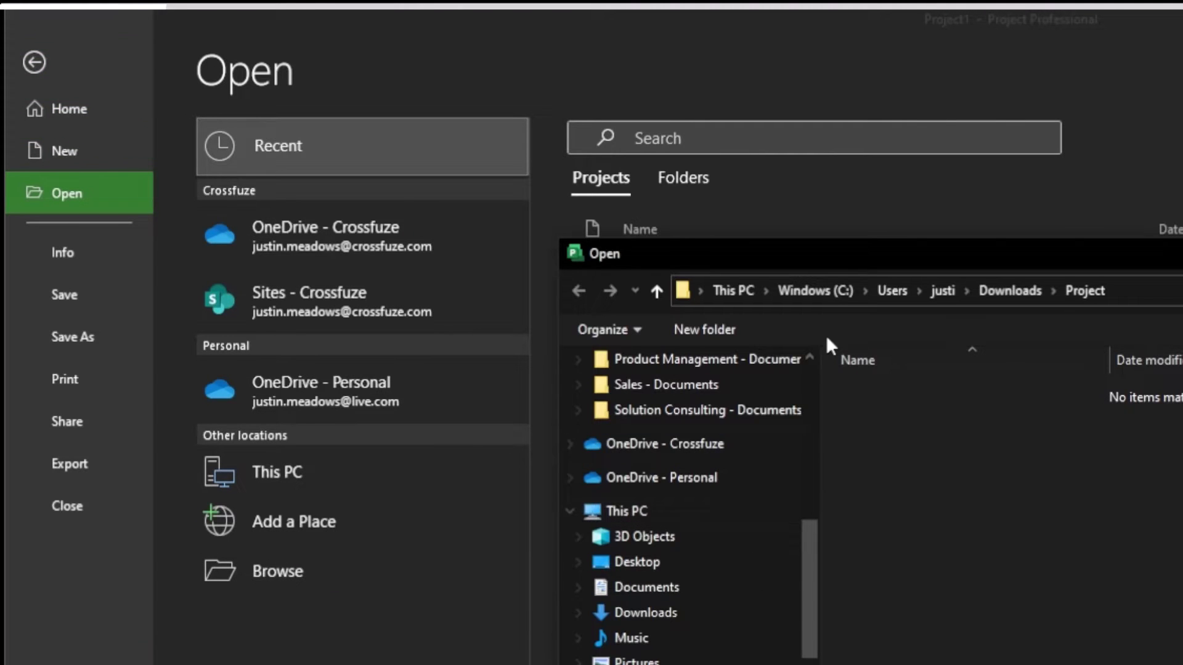
click(700, 616)
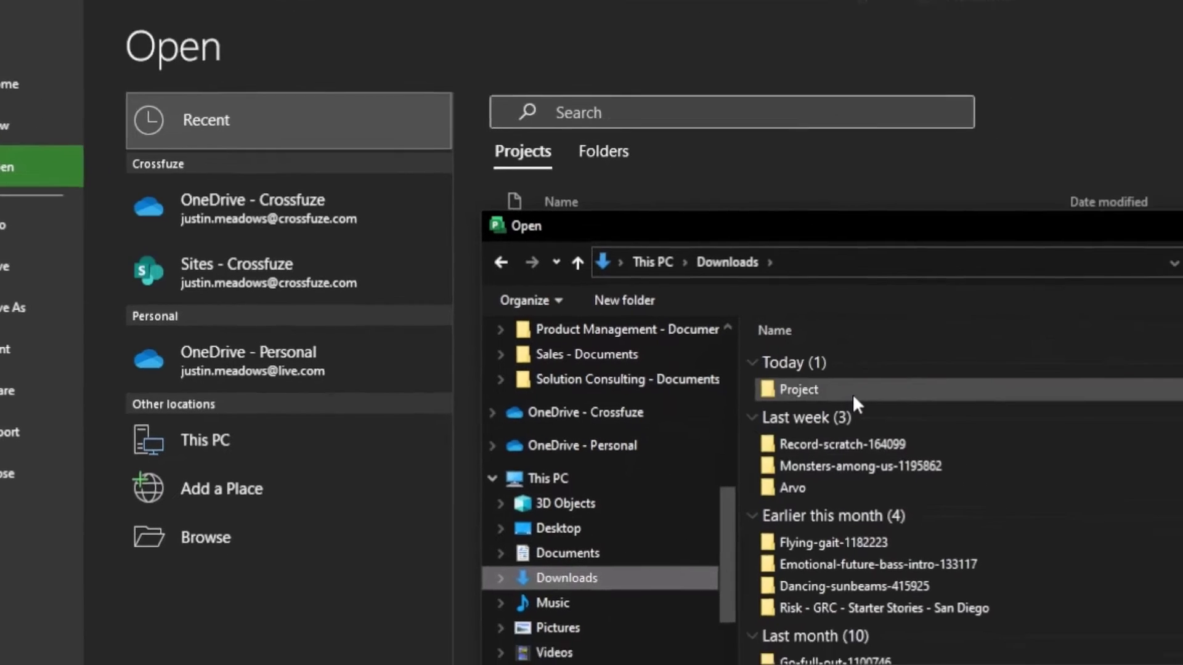
double_click(799, 389)
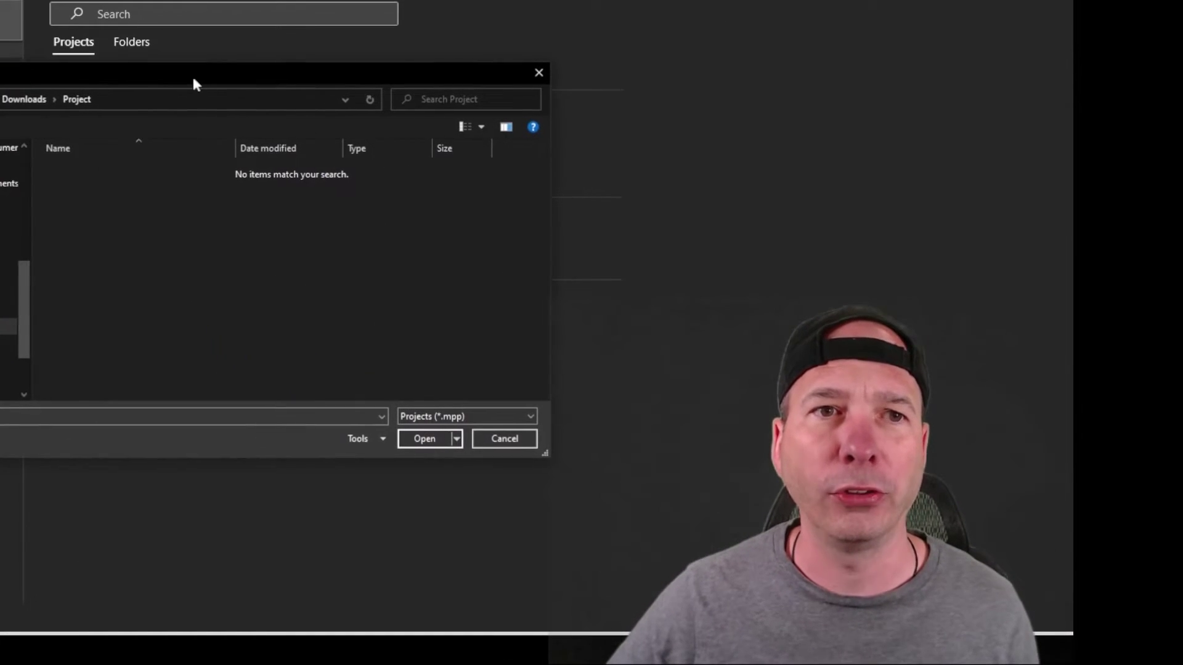
drag(193, 79, 189, 78)
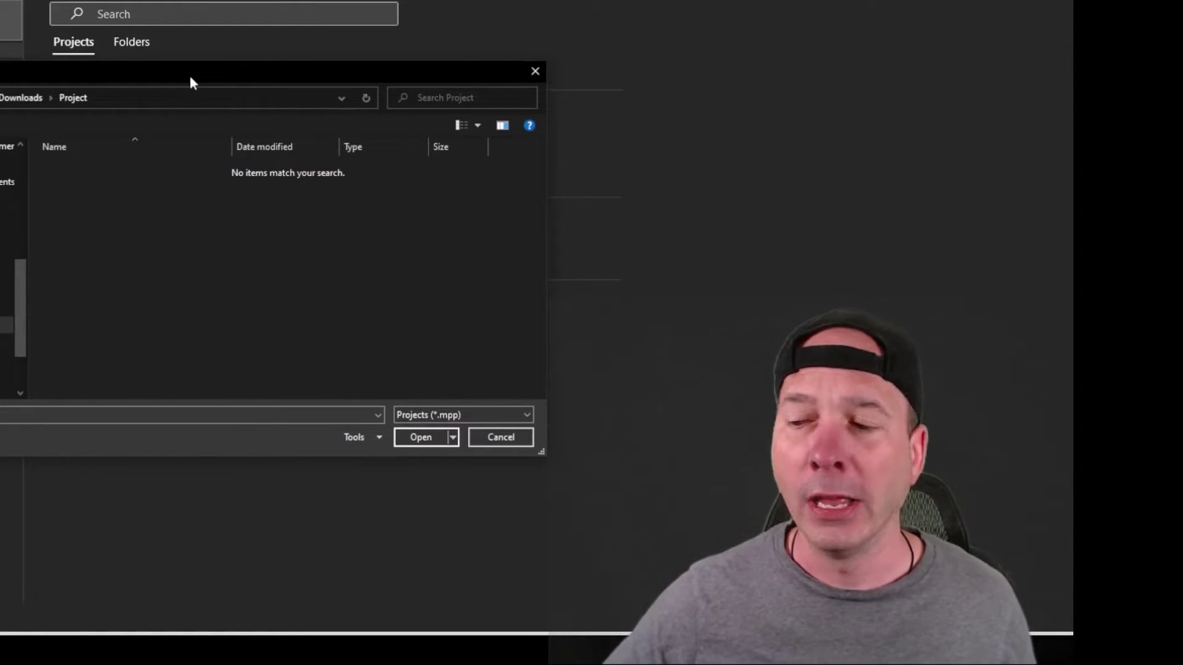
Set the file type filter to XML Format (*.xml) so the exported XML file appears
key(ctrl+shift+2)
mouse_move(334, 293)
mouse_down()
mouse_move(455, 402)
mouse_move(482, 374)
mouse_up()
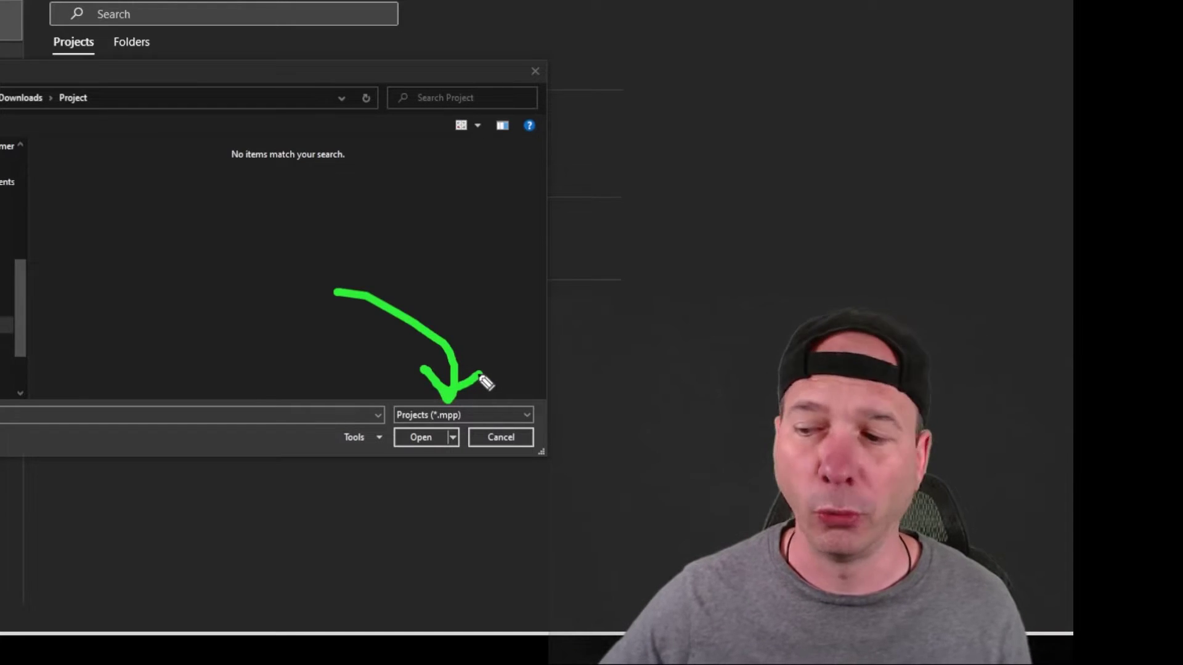
key(Escape)
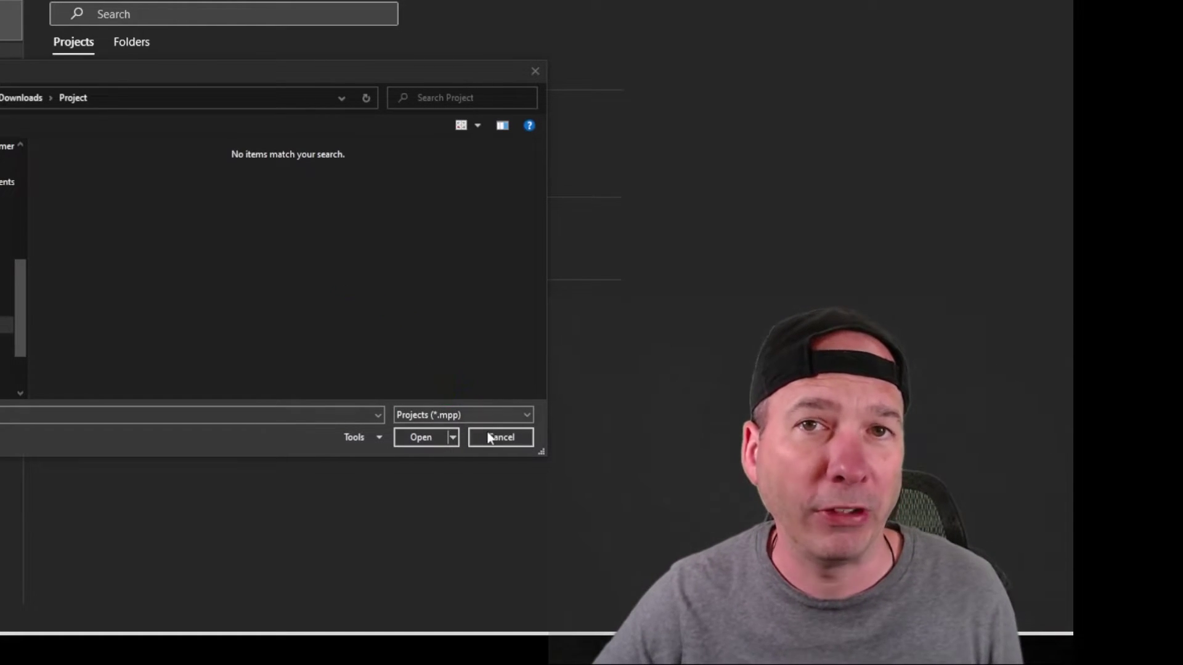
click(486, 415)
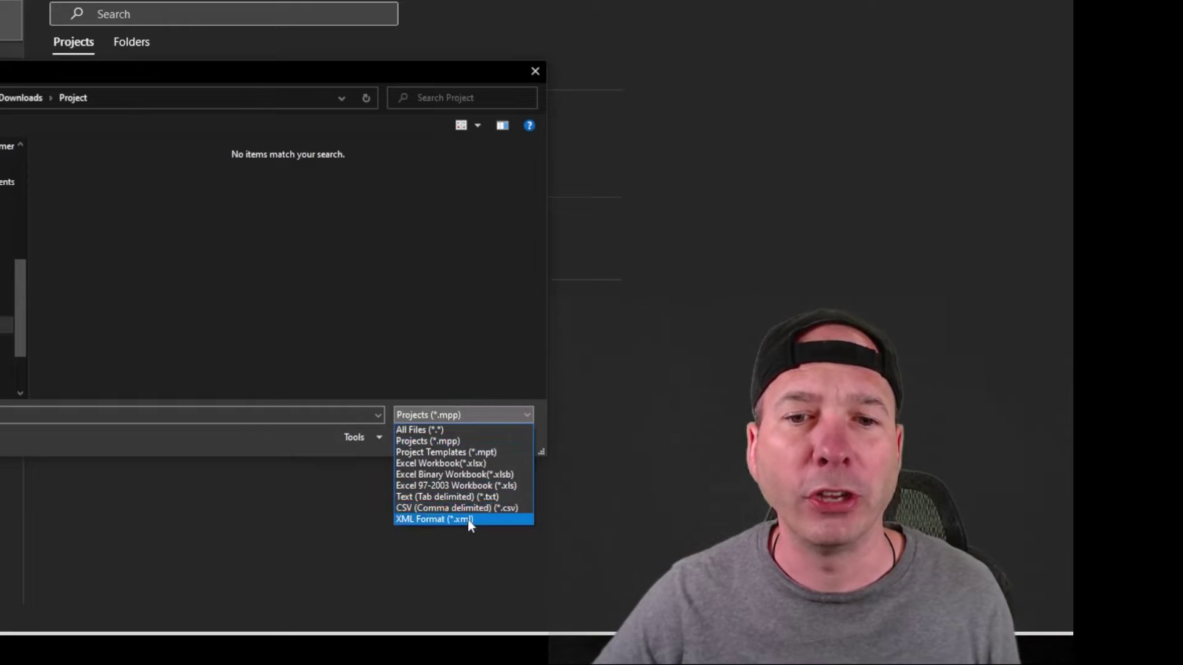
click(468, 519)
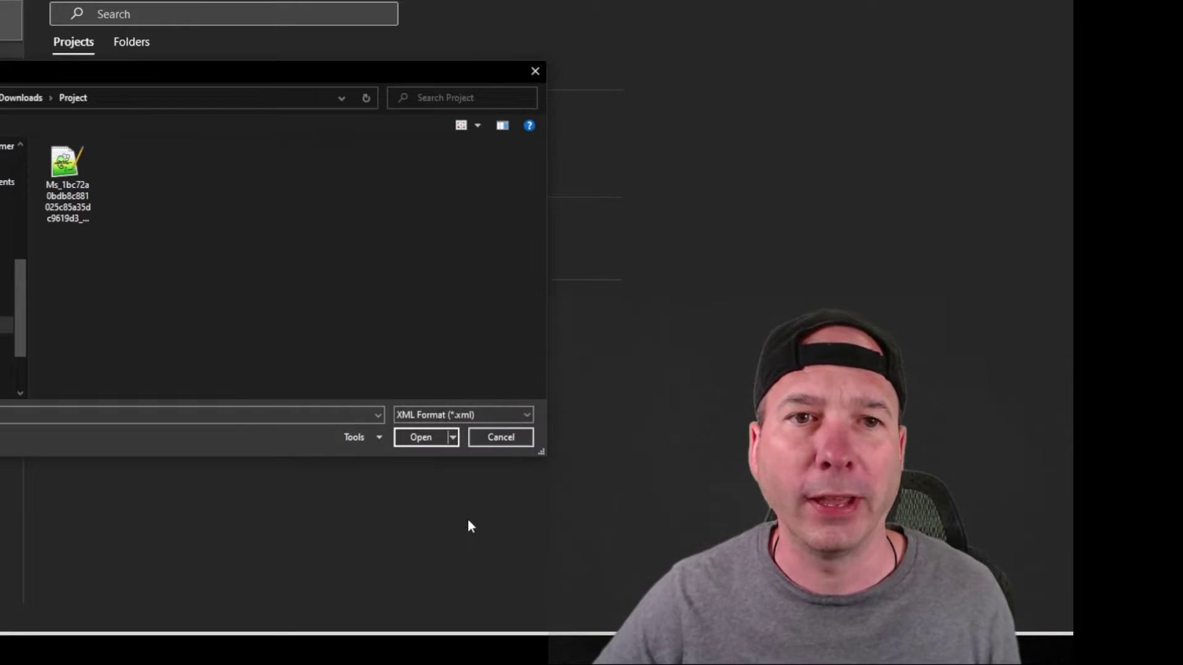
Import the XML file as a new project, continuing despite the scheduling conflict
double_click(64, 207)
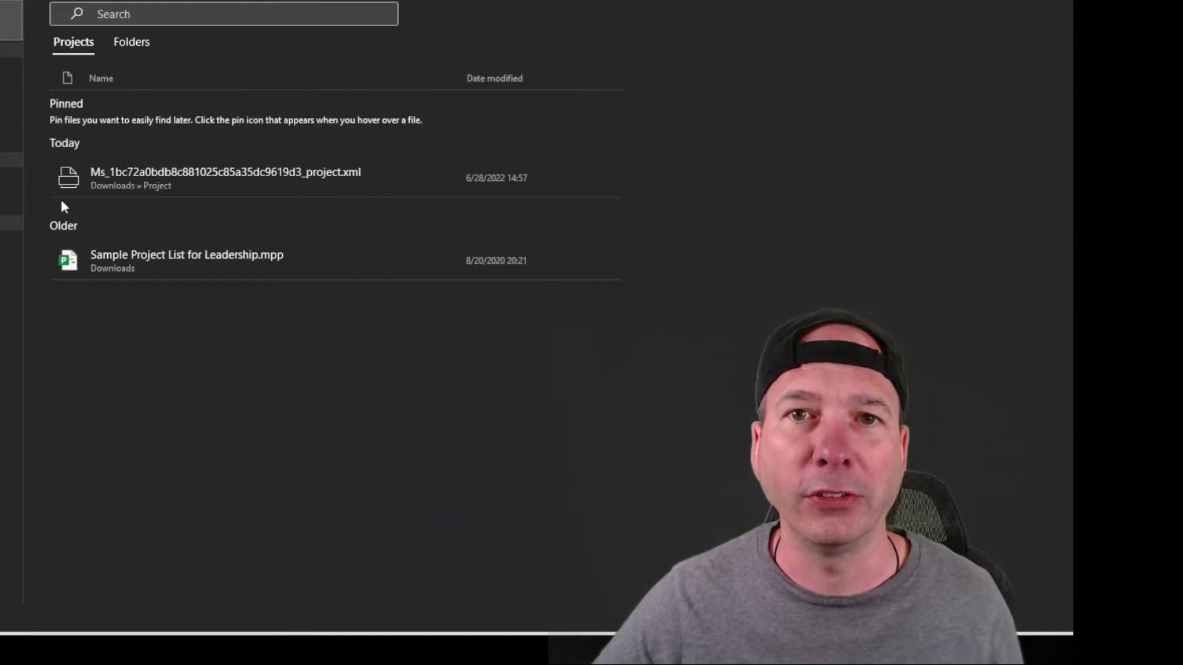
drag(285, 91, 259, 94)
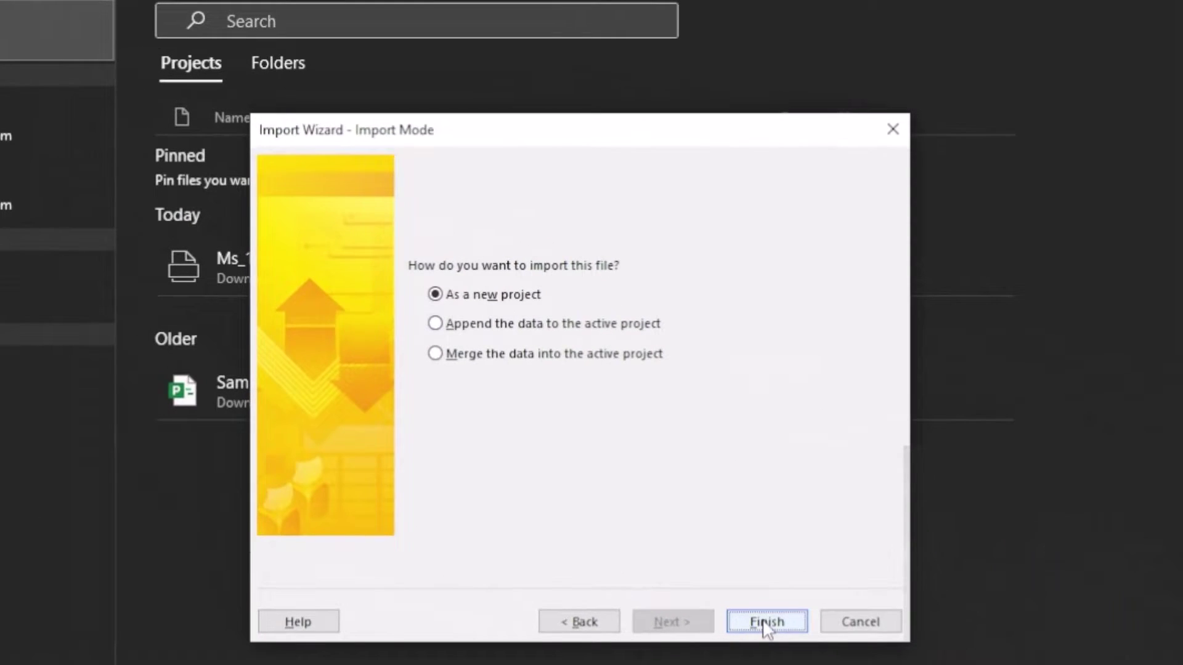
click(766, 624)
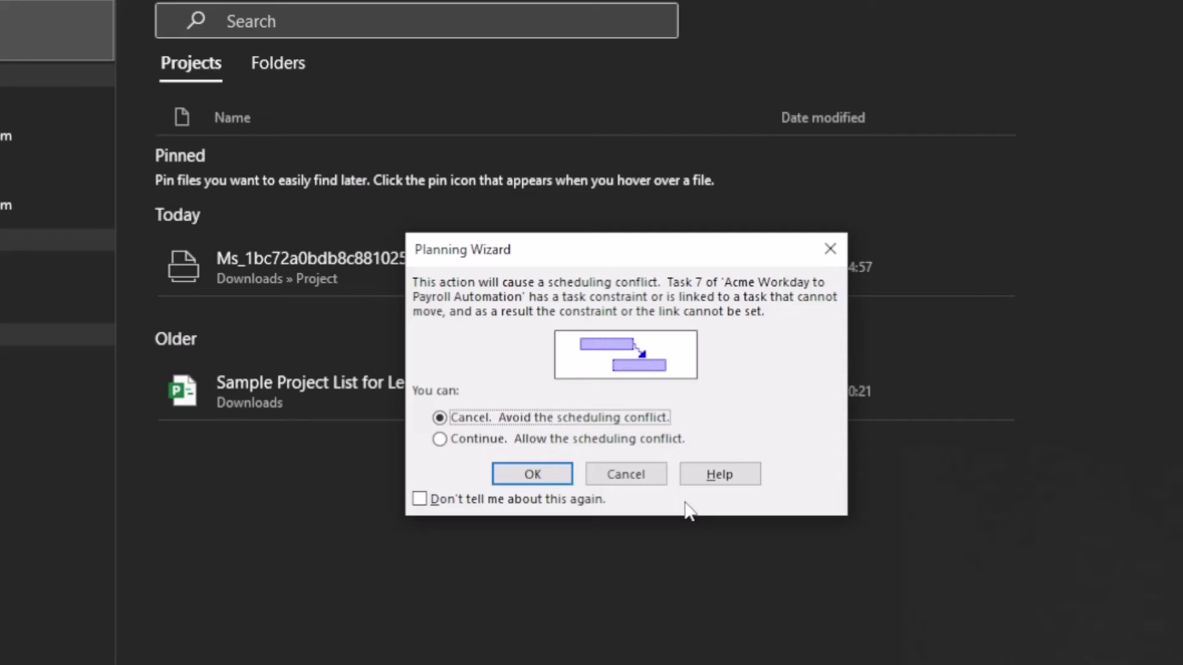
click(602, 440)
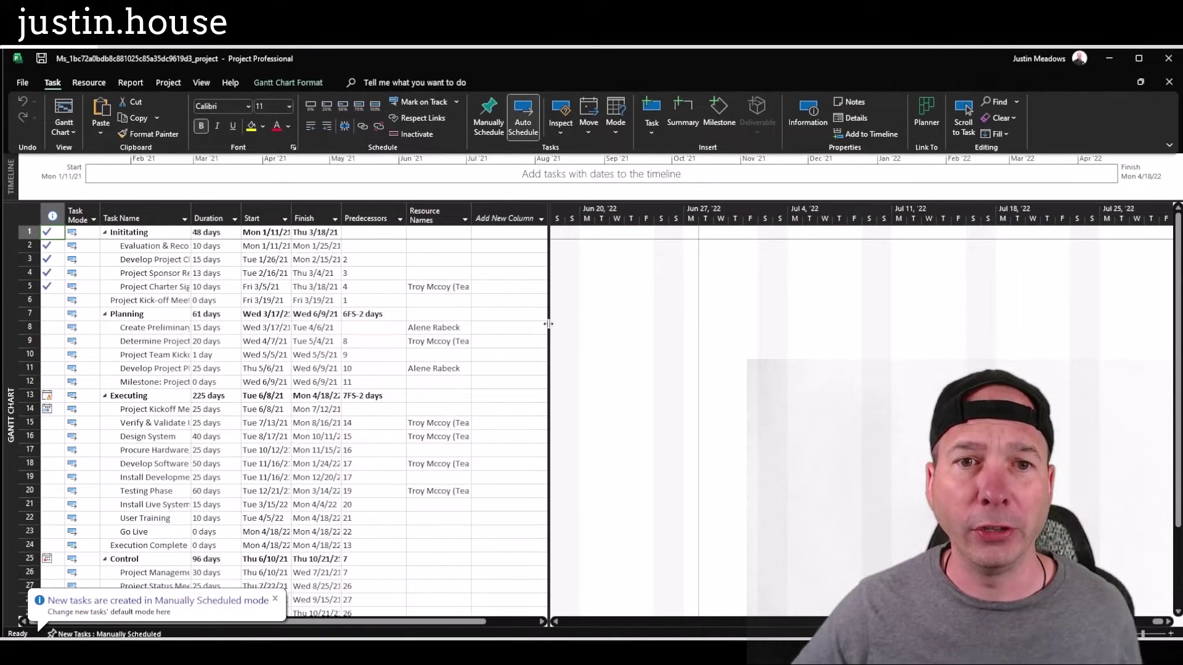
Widen the task table, review tasks and Resource Names in rows 5-20, then close the imported project
drag(547, 317, 652, 316)
scroll(382, 317, down, 4)
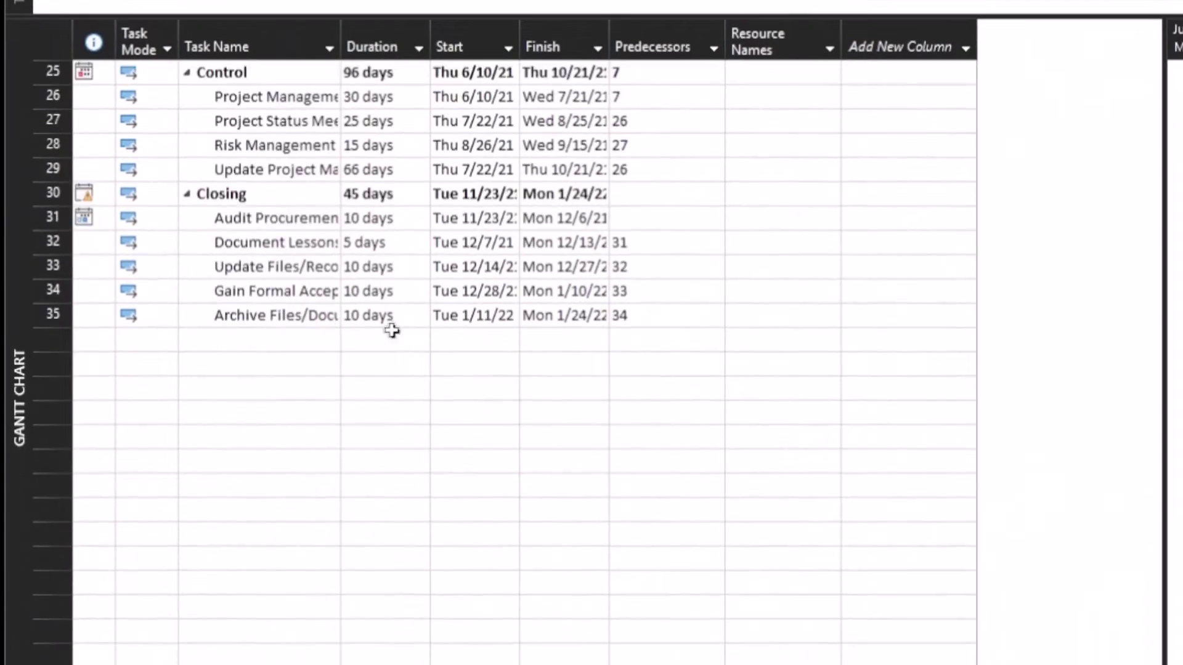
scroll(391, 327, up, 8)
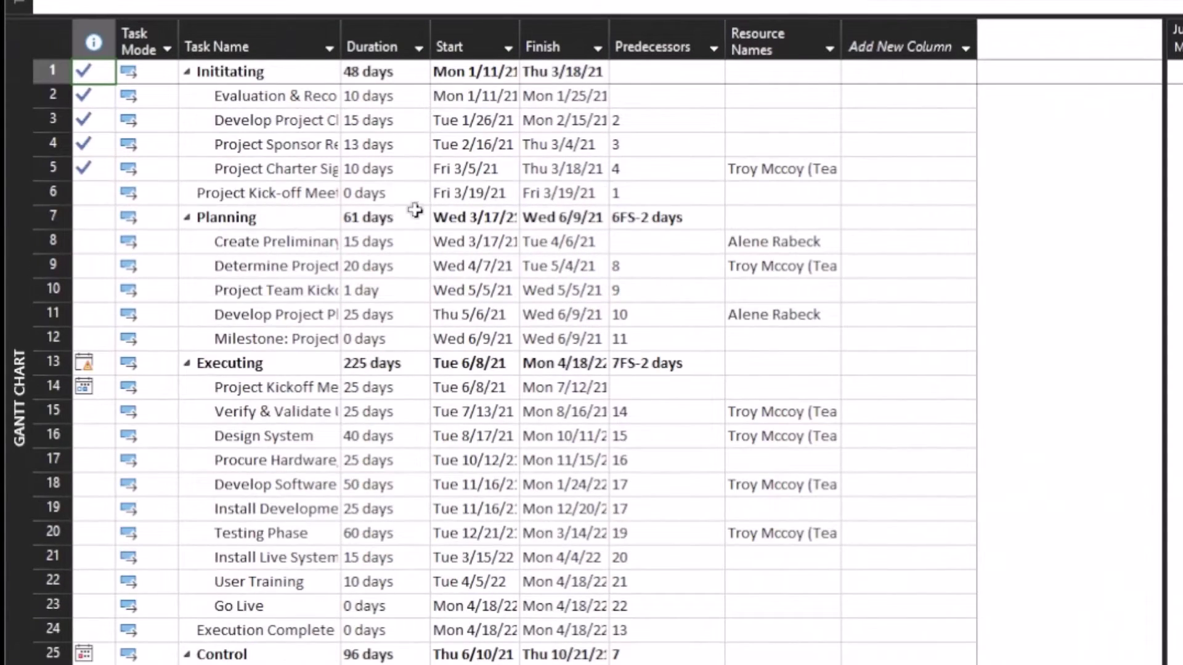
drag(788, 174, 804, 529)
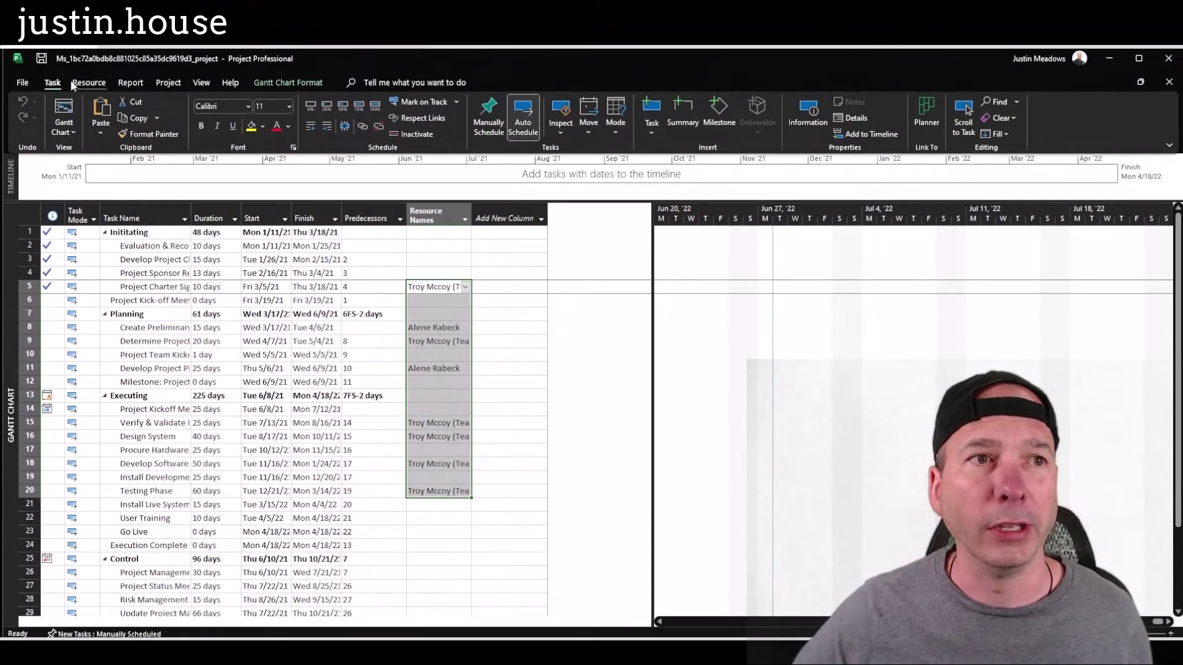
click(19, 83)
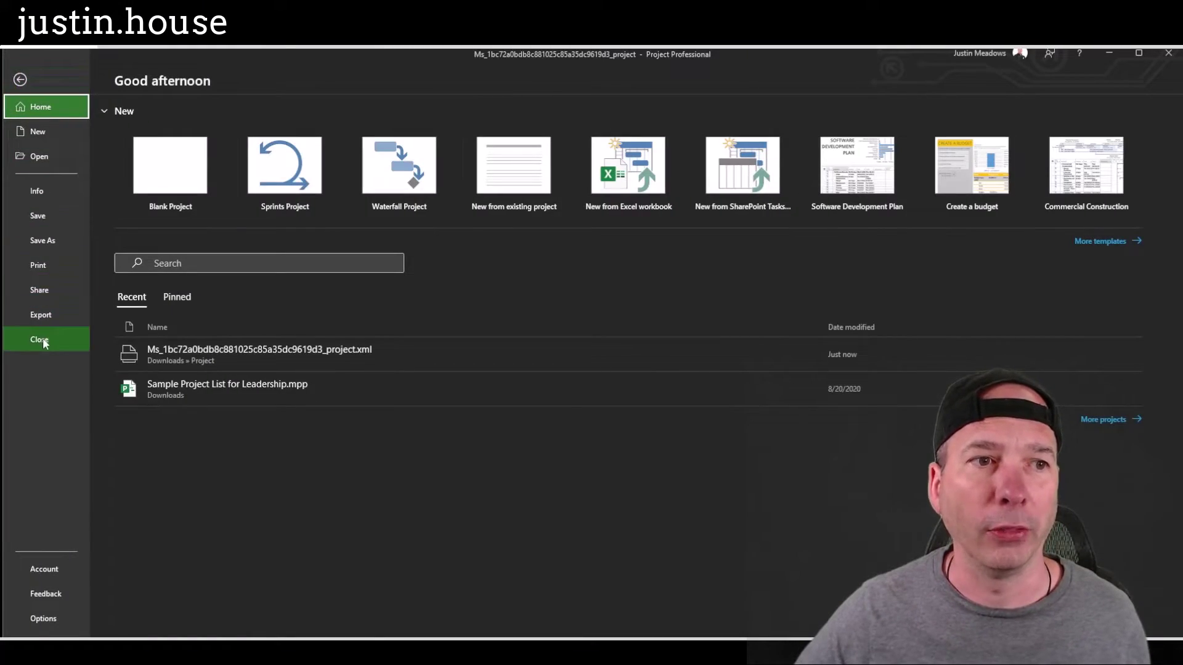
click(40, 339)
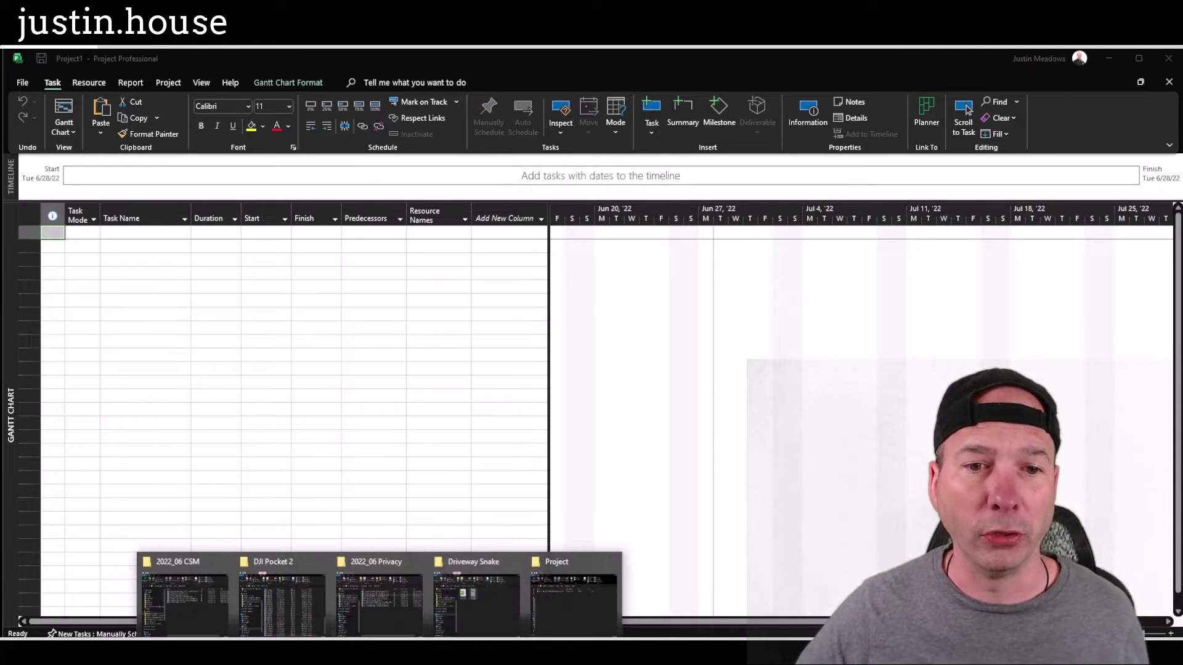
From the XML file's Open with menu, choose another app, show More apps and browse this PC
click(554, 587)
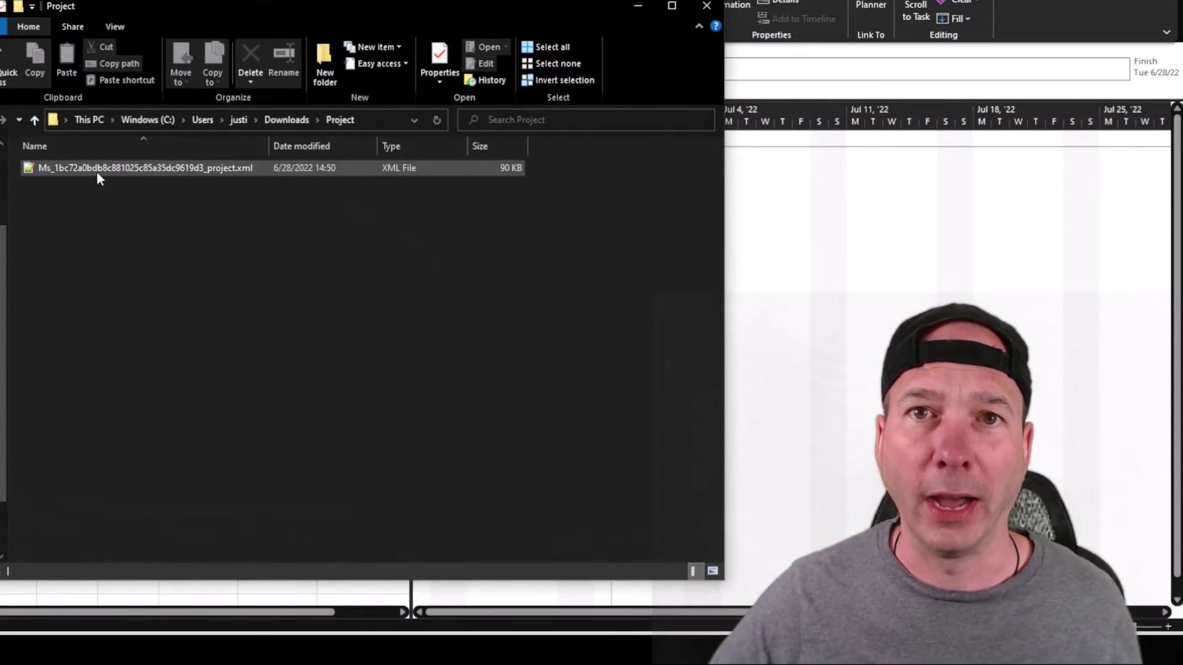
right_click(98, 172)
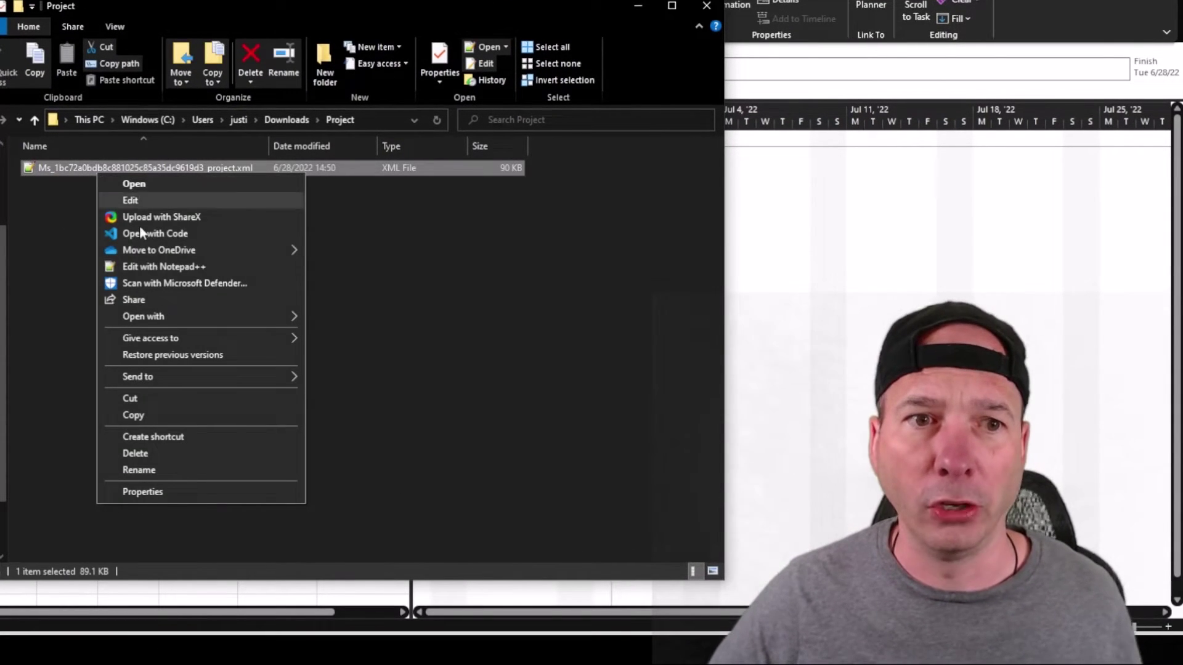
mouse_move(183, 316)
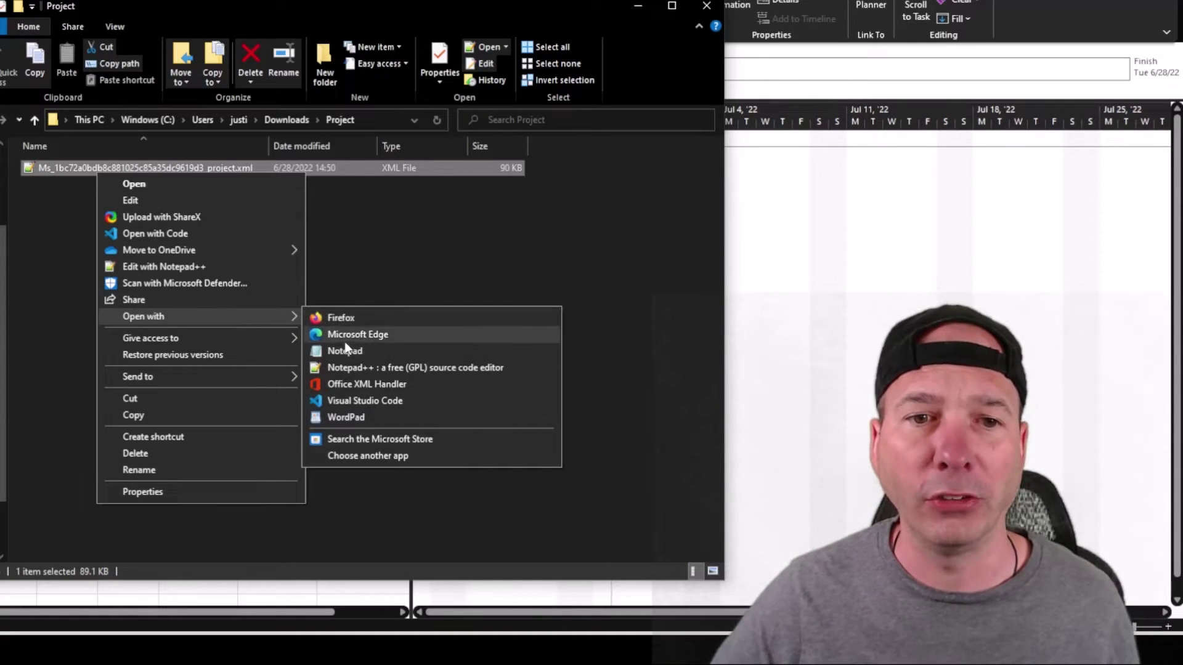
click(375, 458)
scroll(453, 213, down, 5)
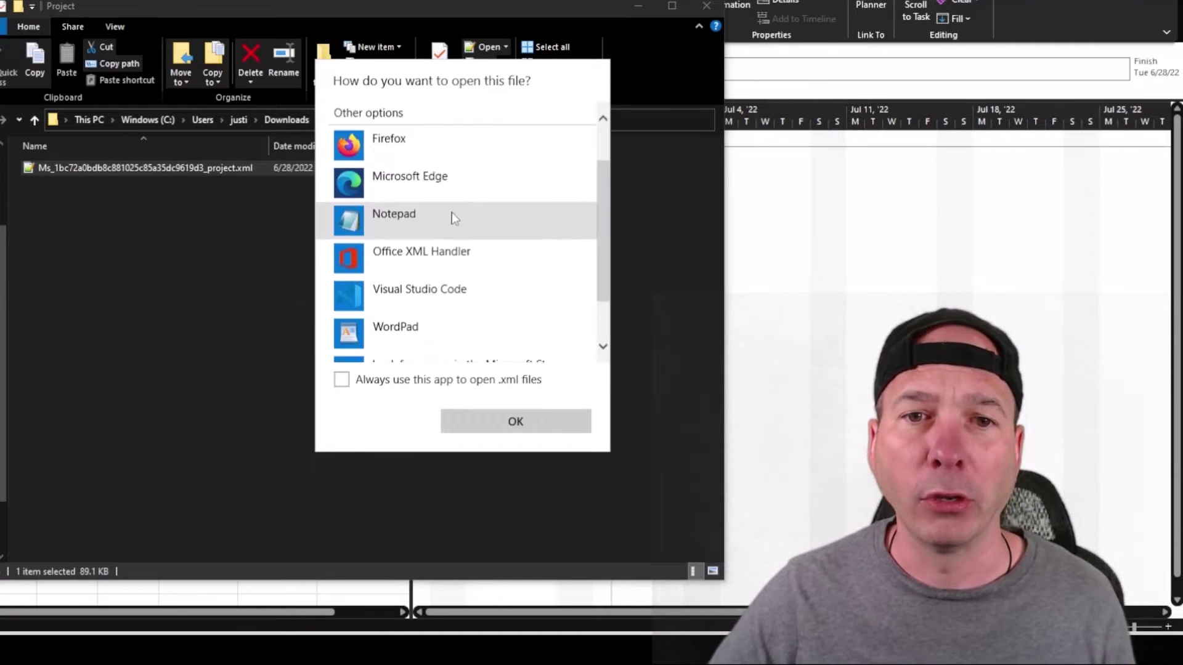
click(399, 341)
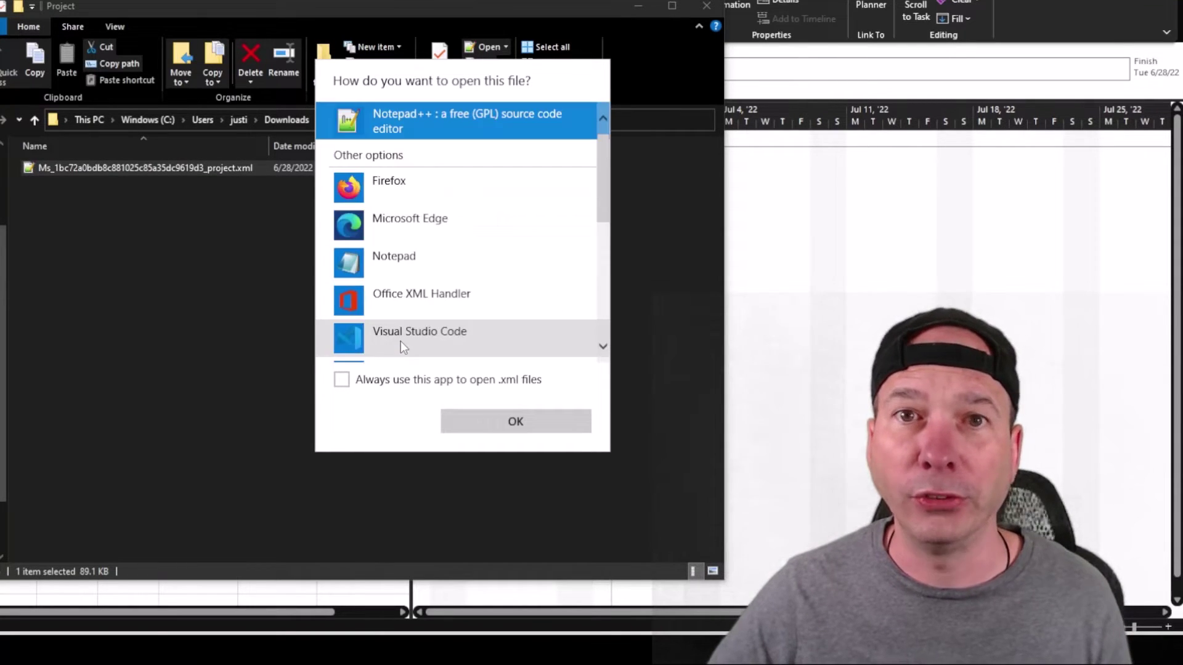
scroll(433, 215, down, 5)
scroll(439, 223, down, 3)
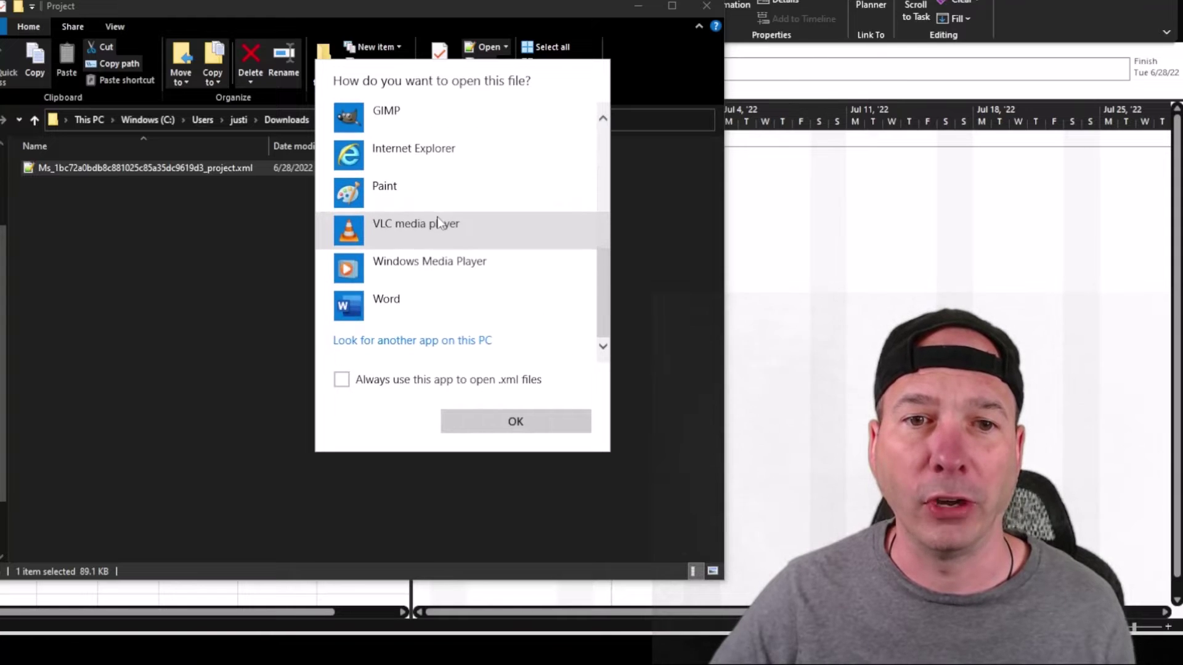
click(439, 331)
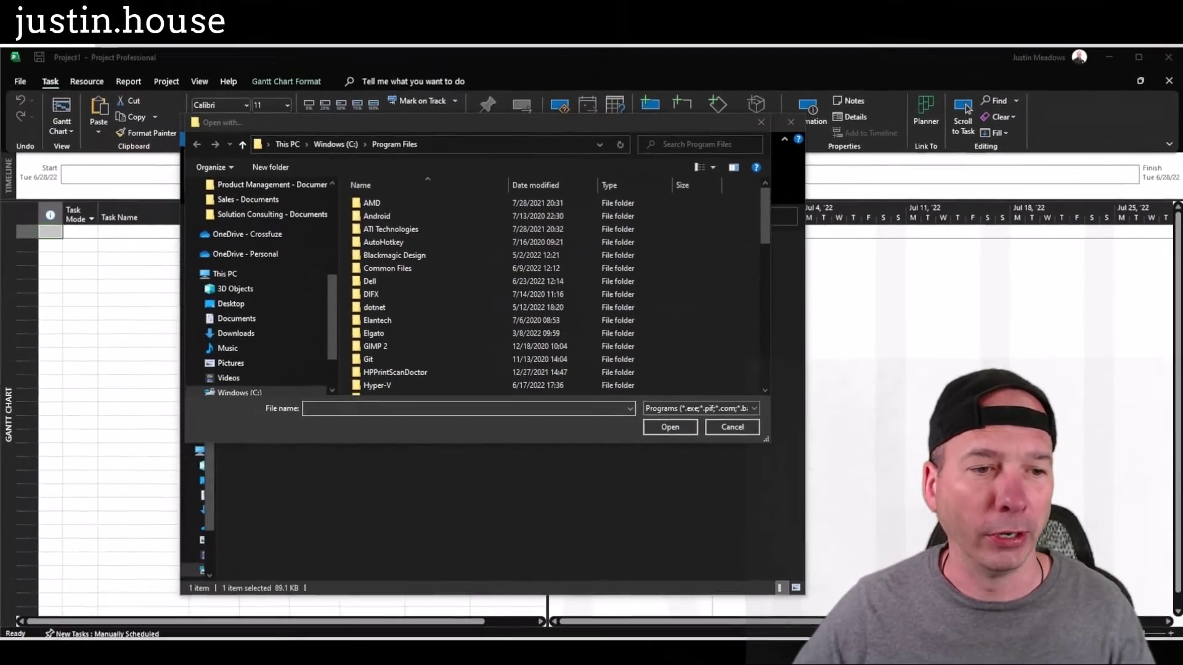
Search 'project' in Start and open the Project shortcut's file location
key(super)
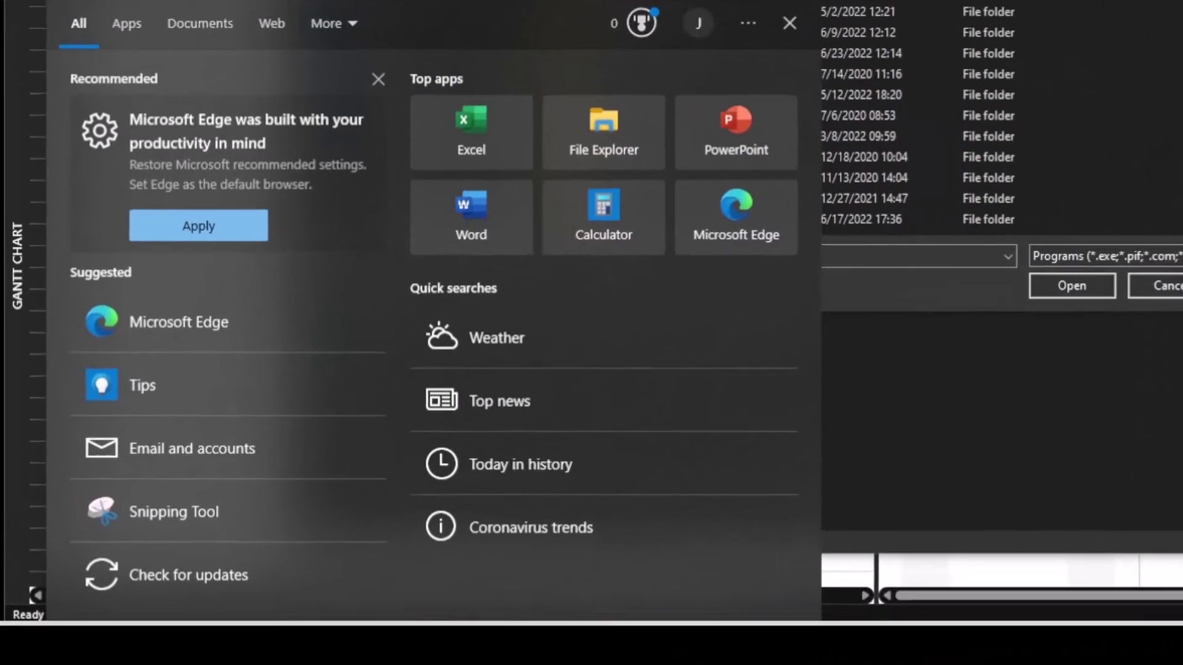
text(project)
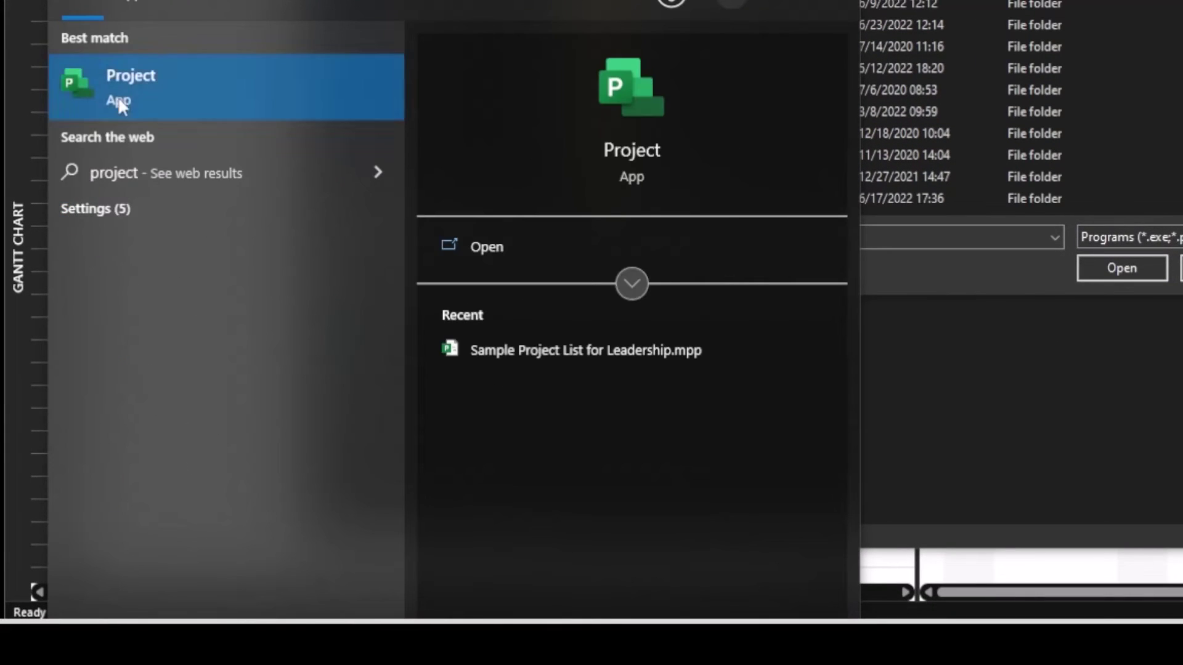
right_click(117, 96)
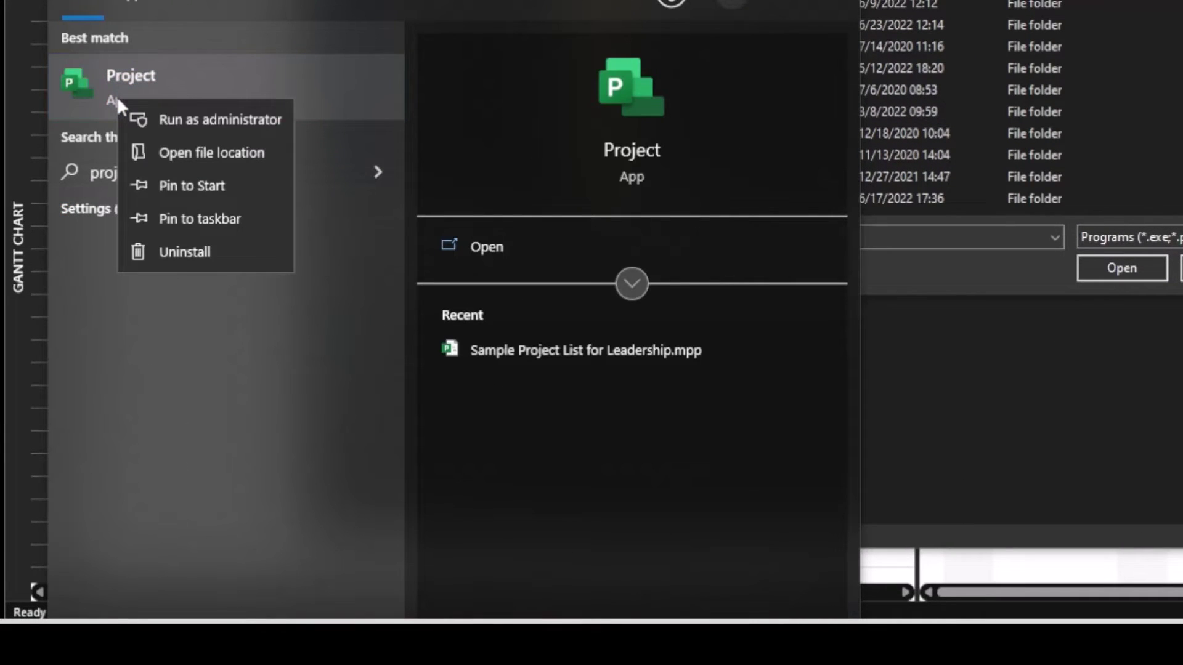
click(203, 152)
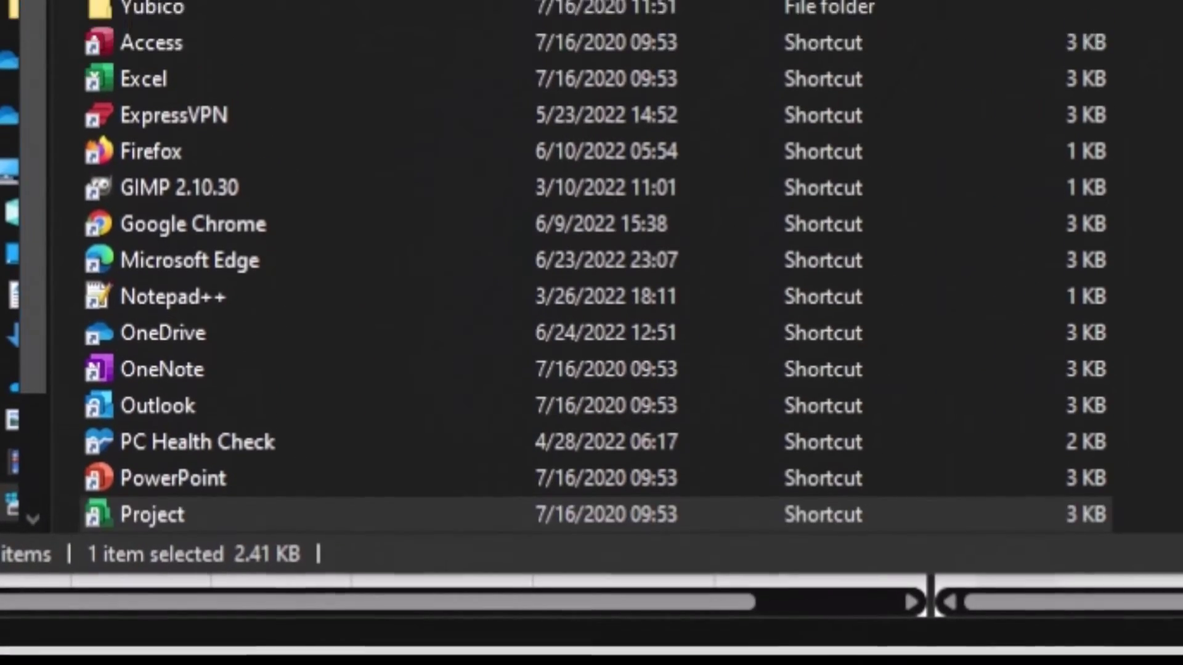
Copy the Start Menu Programs path into the picker's address bar and go there
click(917, 58)
key(ctrl+c)
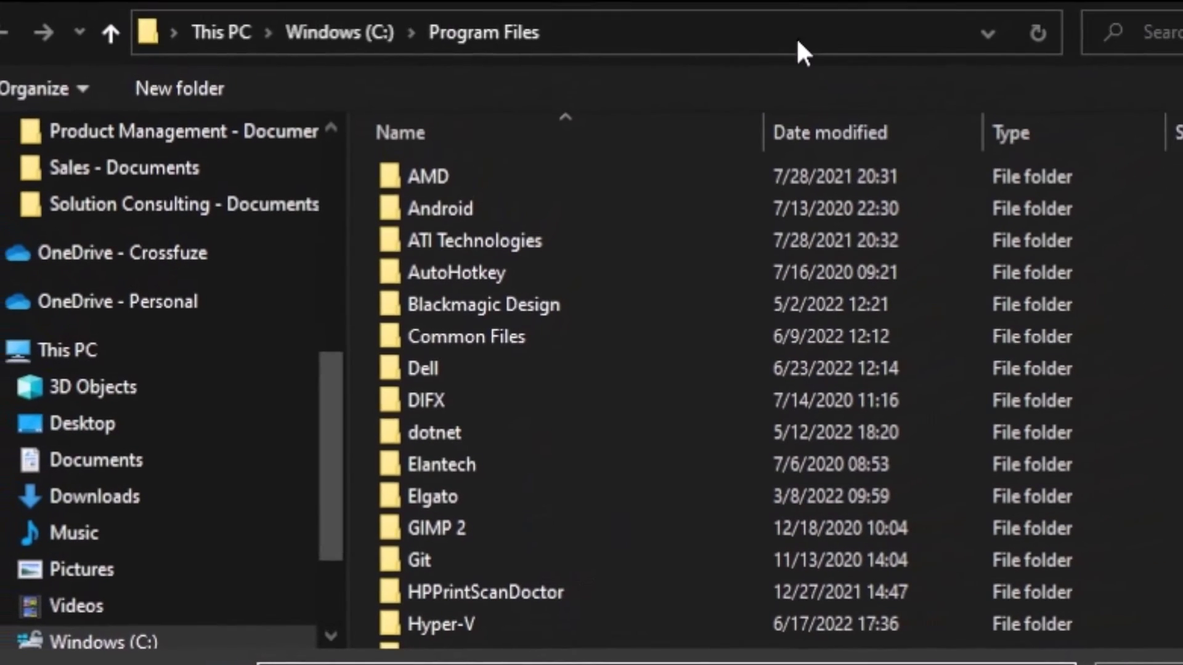
click(798, 38)
key(ctrl+v)
key(Return)
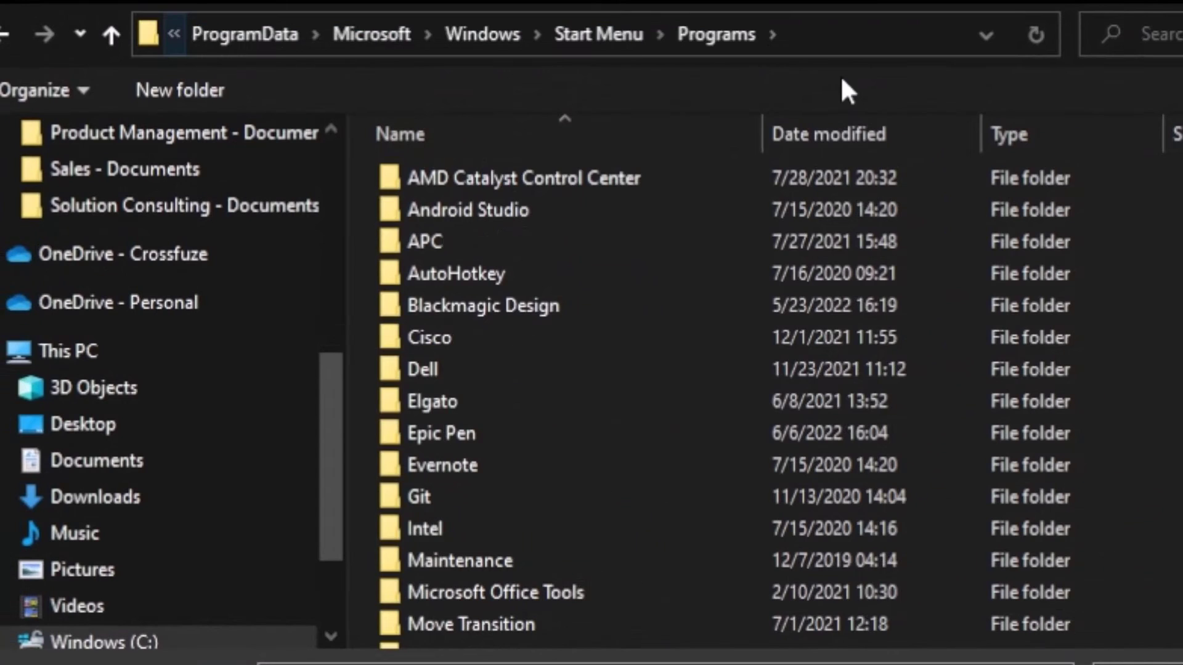
scroll(490, 338, down, 5)
scroll(490, 374, down, 3)
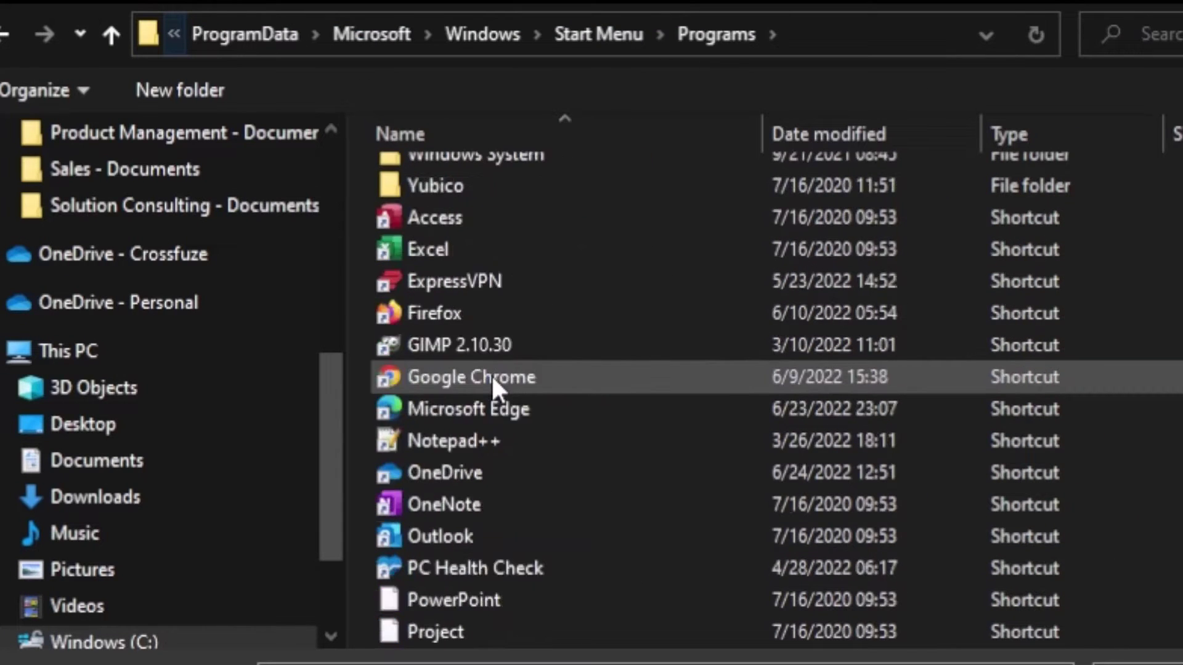
Select the Project shortcut and confirm Project as the app to open the XML file
click(447, 439)
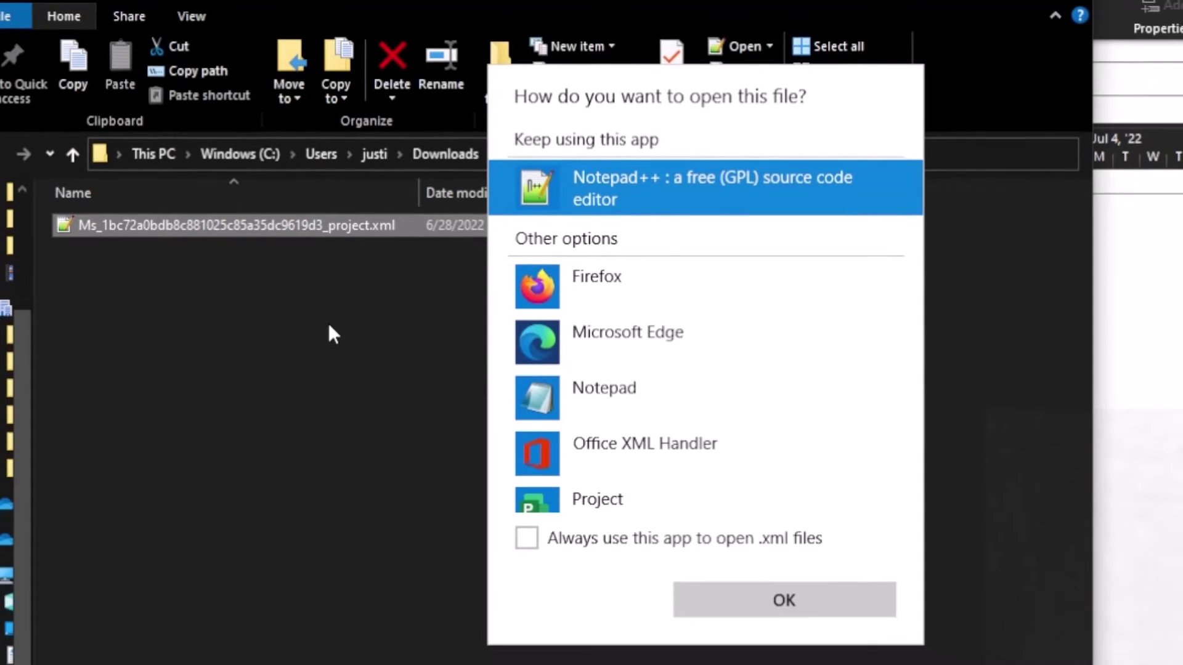
scroll(691, 357, down, 2)
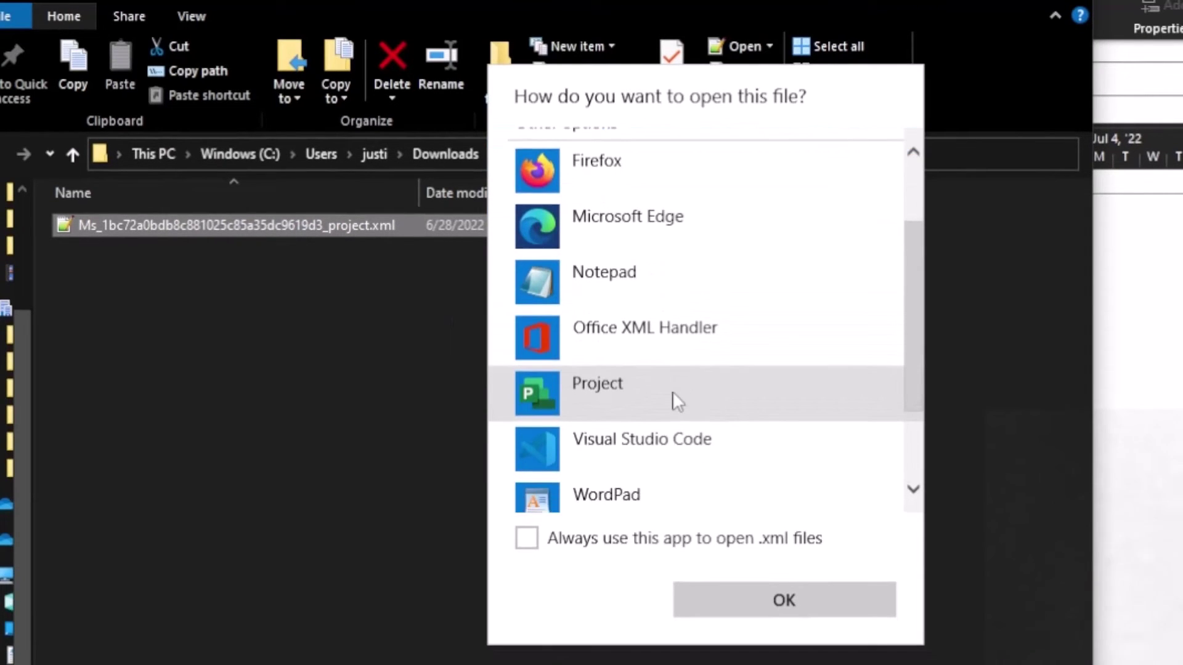
click(673, 395)
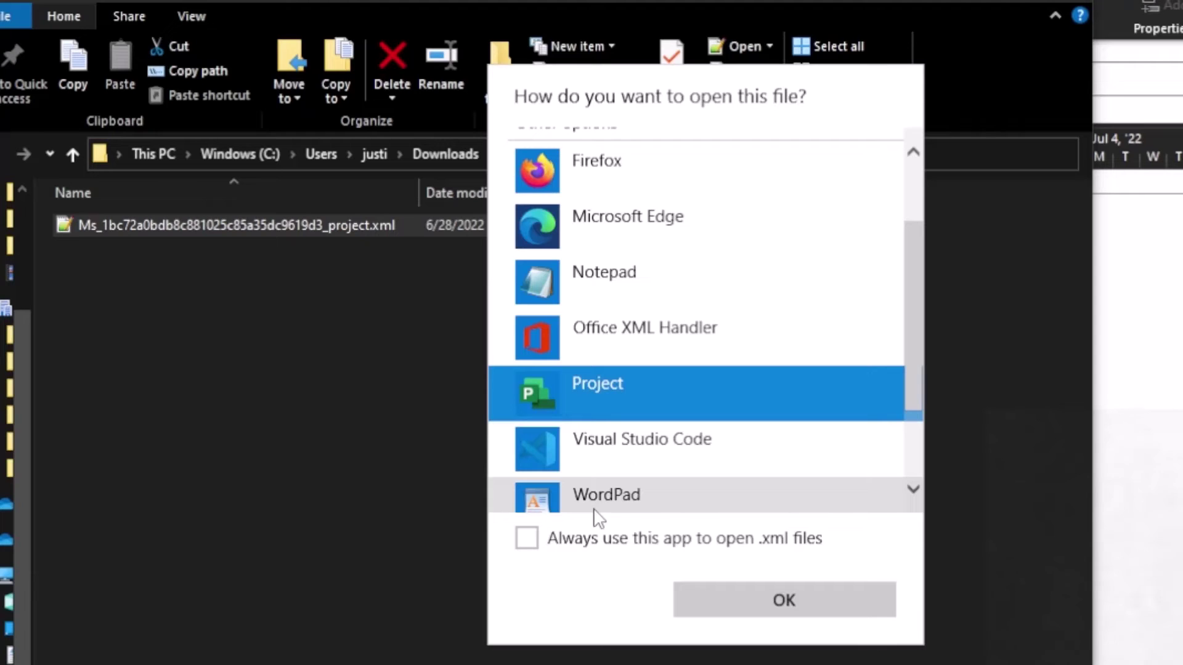
click(748, 604)
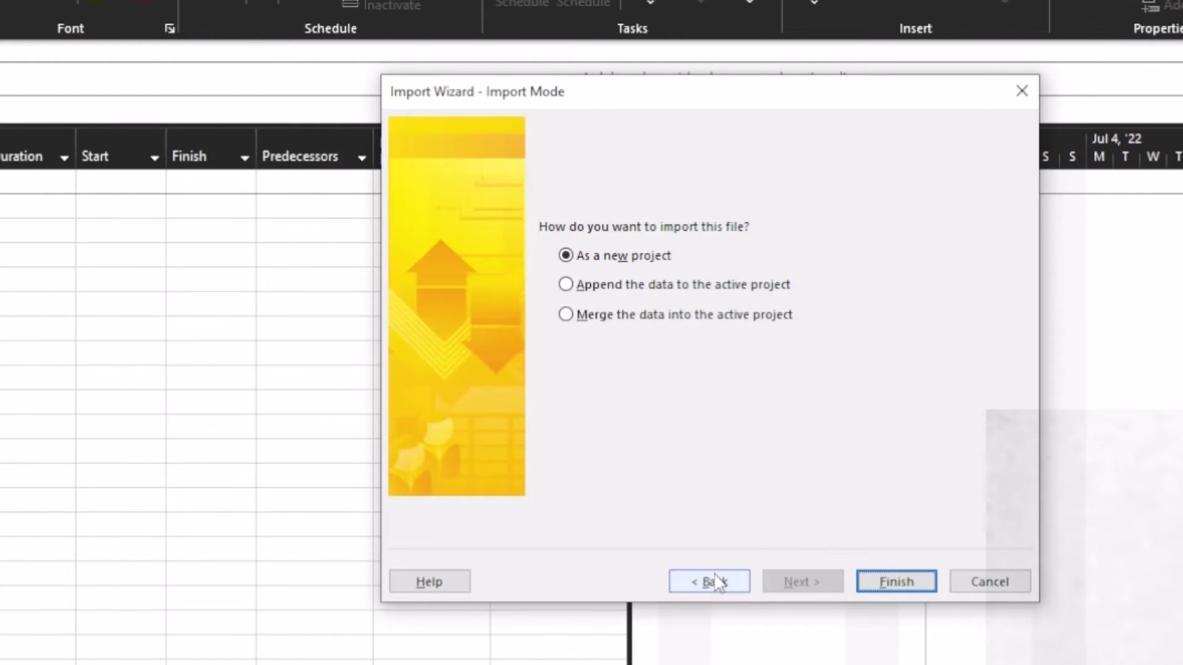
Finish importing as a new project and allow the scheduling conflict to load the tasks
drag(785, 80, 613, 83)
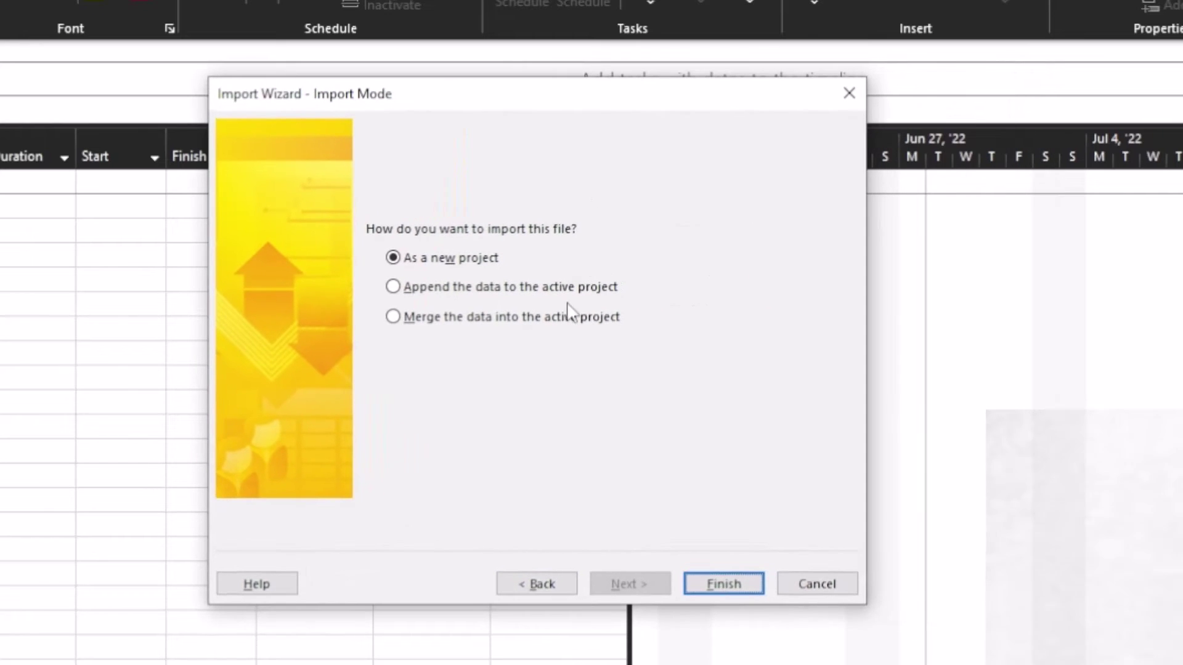
click(724, 584)
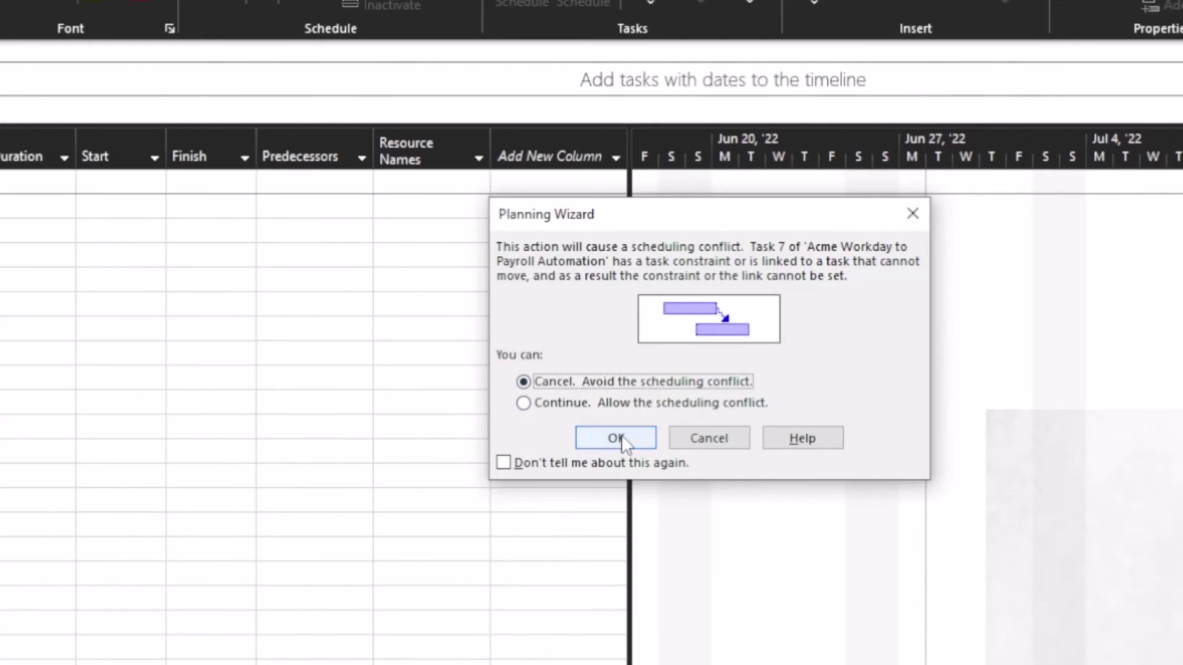
click(548, 403)
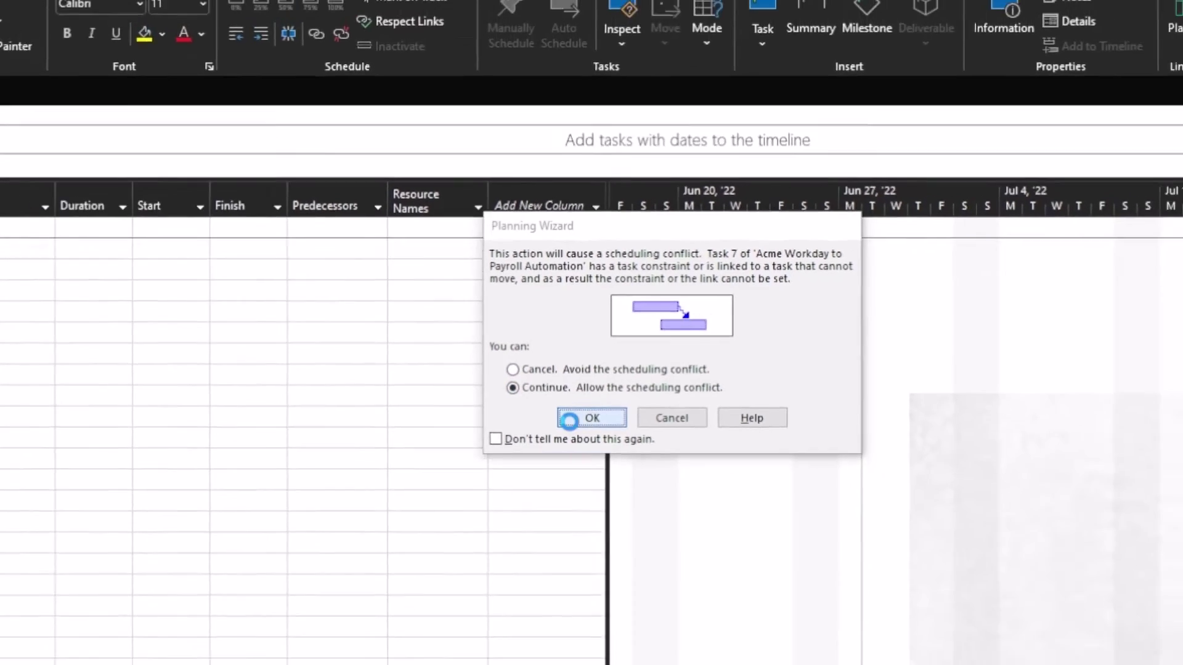
click(592, 438)
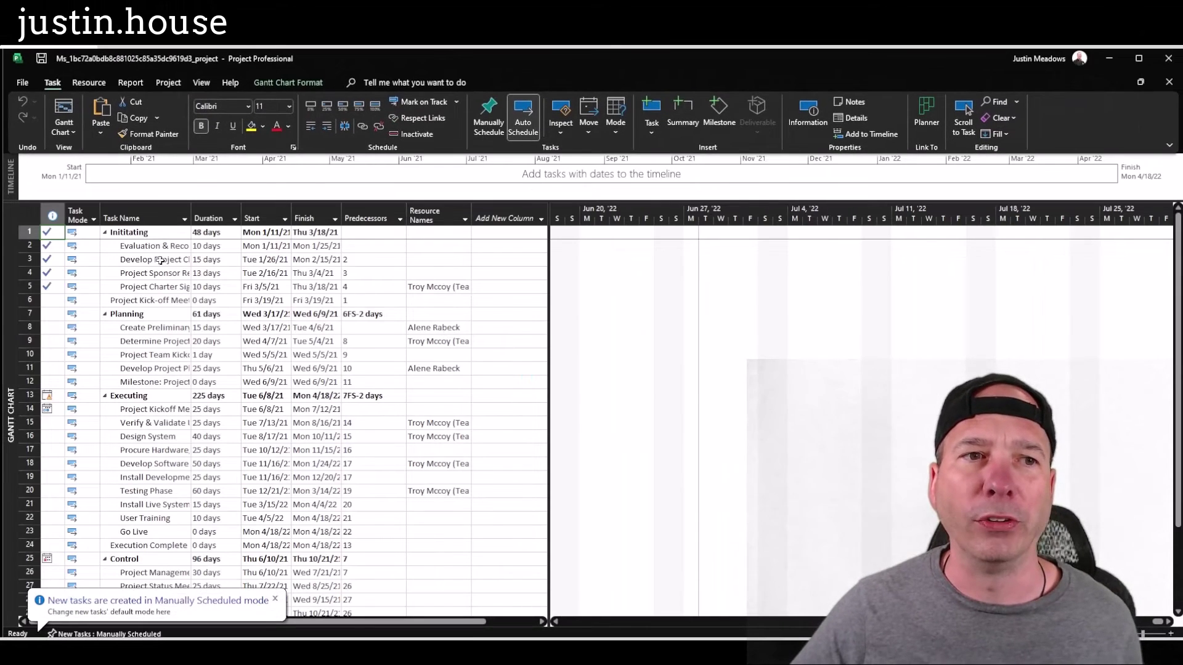
Autofit the Task Name column so names like 'Project Sponsor Reviews Project Charter' show fully
double_click(191, 218)
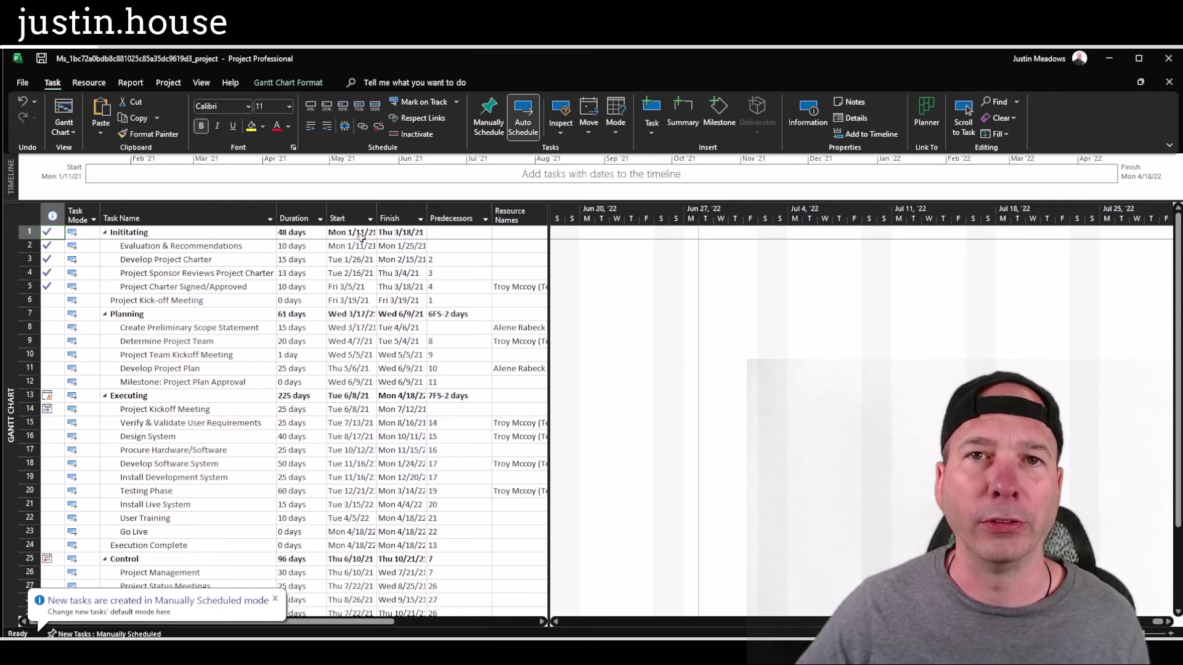